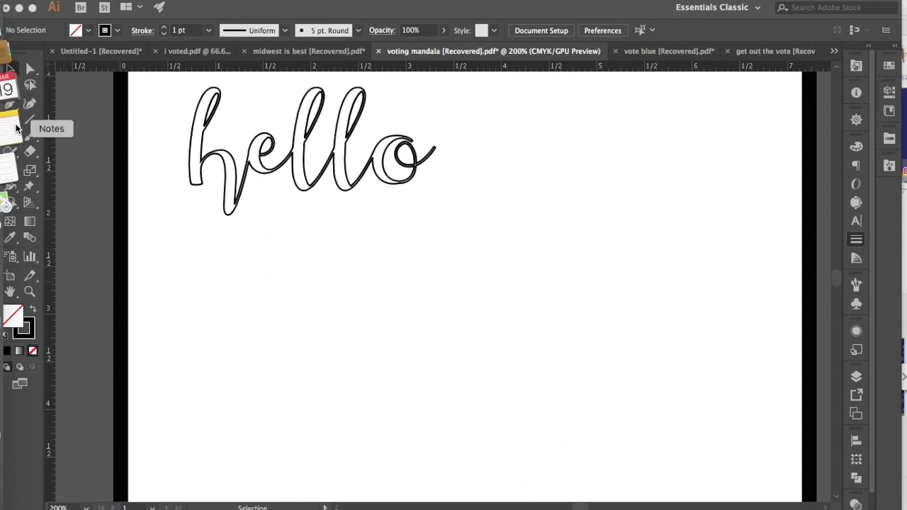
Type 'hello' in a new text area below the original and make it an unfilled stroked outline.
{"action": "key", "text": "super+F10"}
{"action": "left_click", "coordinate": [10, 122]}
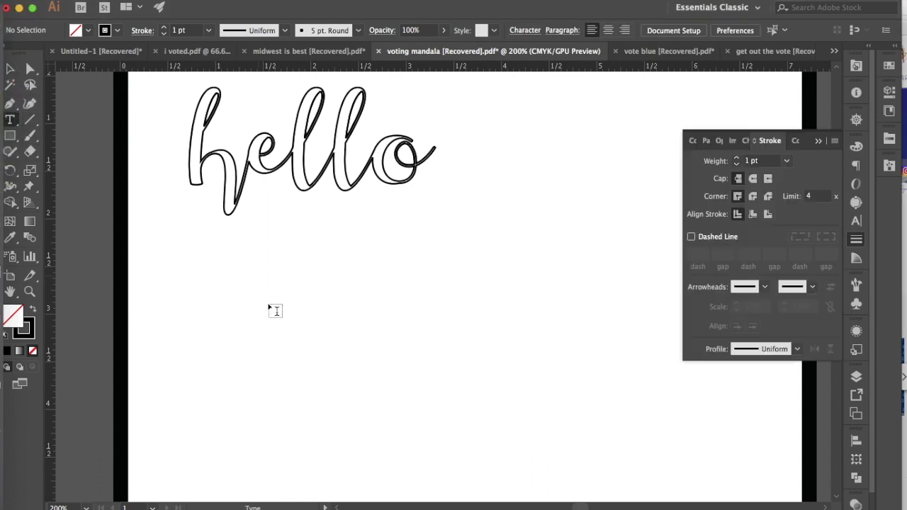
{"action": "left_click", "coordinate": [419, 313]}
{"action": "left_click_drag", "start_coordinate": [421, 314], "coordinate": [682, 348]}
{"action": "scroll", "coordinate": [598, 388], "scroll_direction": "up", "scroll_amount": 5}
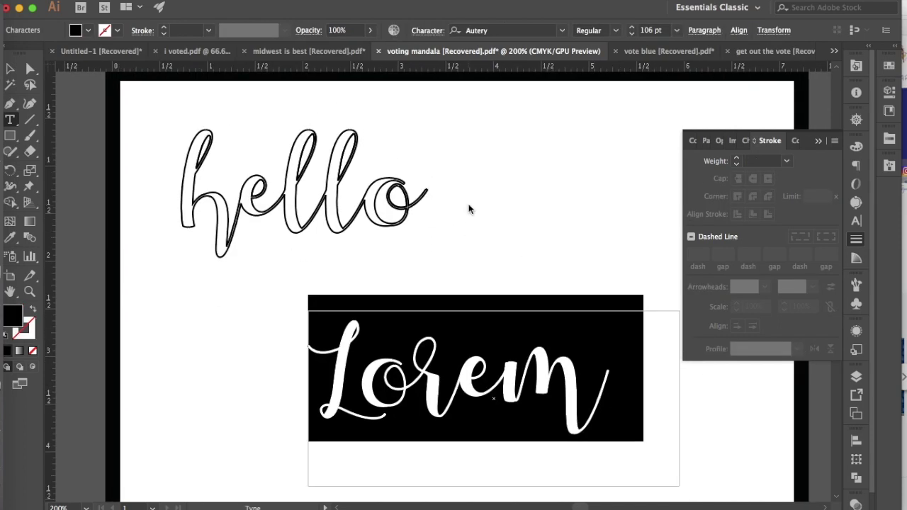
{"action": "type", "text": "hello"}
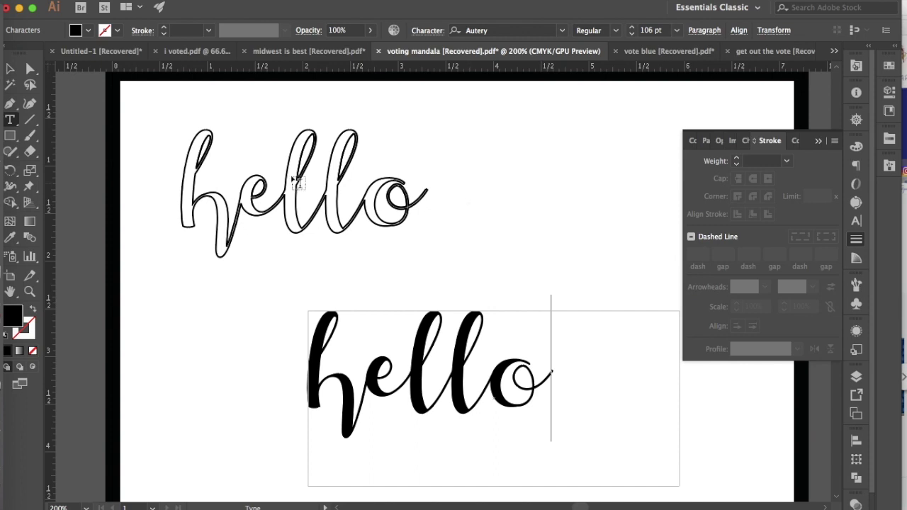
{"action": "left_click", "coordinate": [9, 68]}
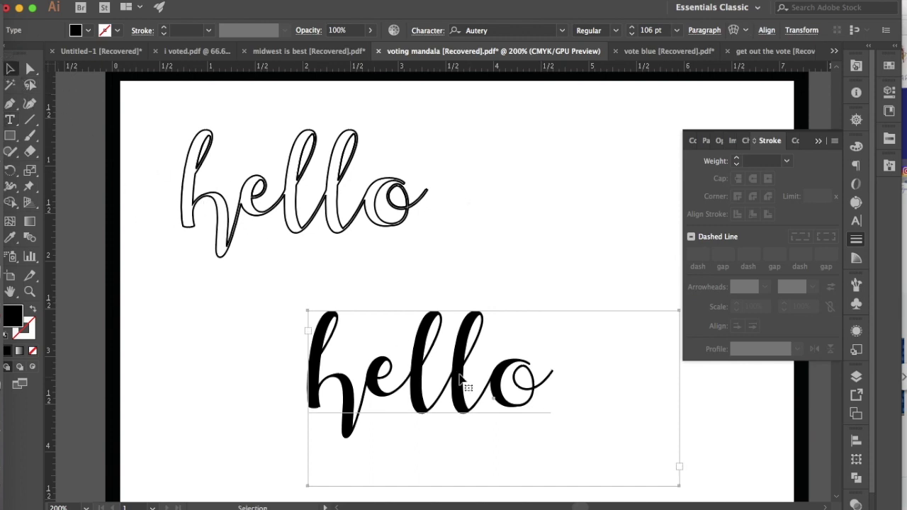
{"action": "left_click", "coordinate": [32, 309]}
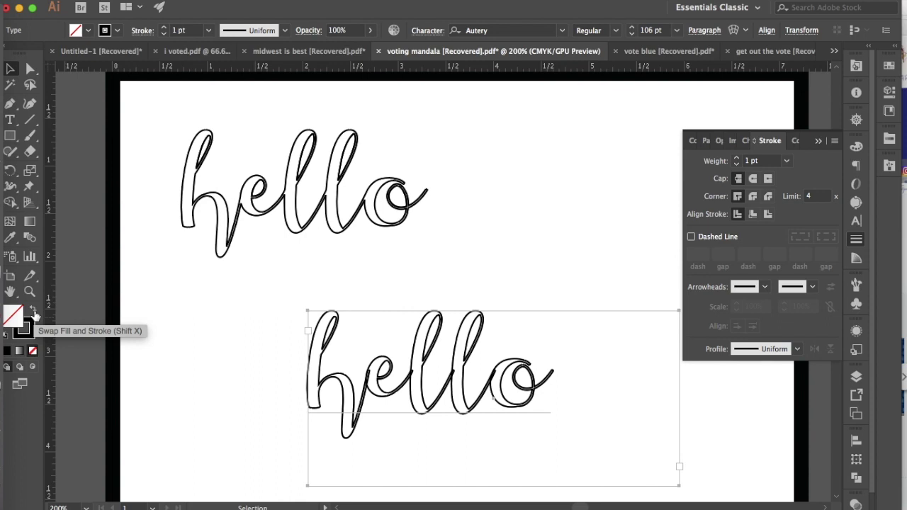
{"action": "left_click", "coordinate": [33, 313]}
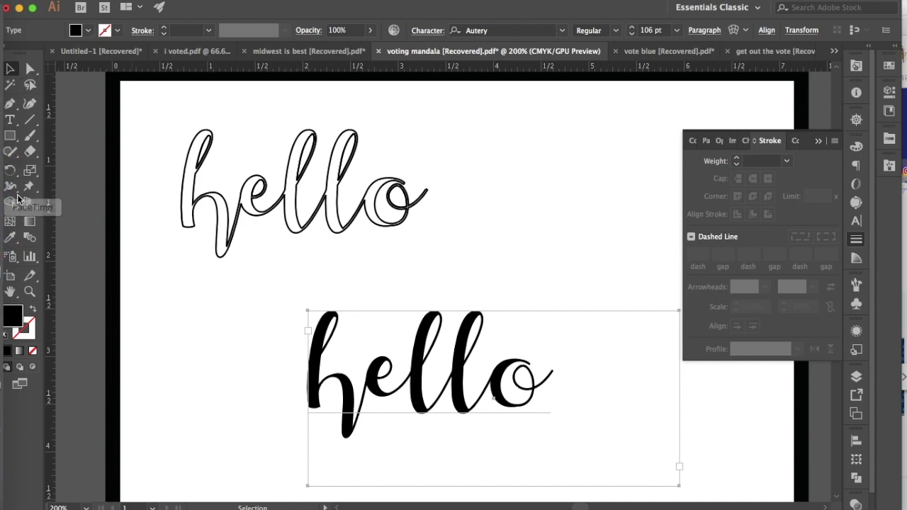
{"action": "left_click", "coordinate": [10, 120]}
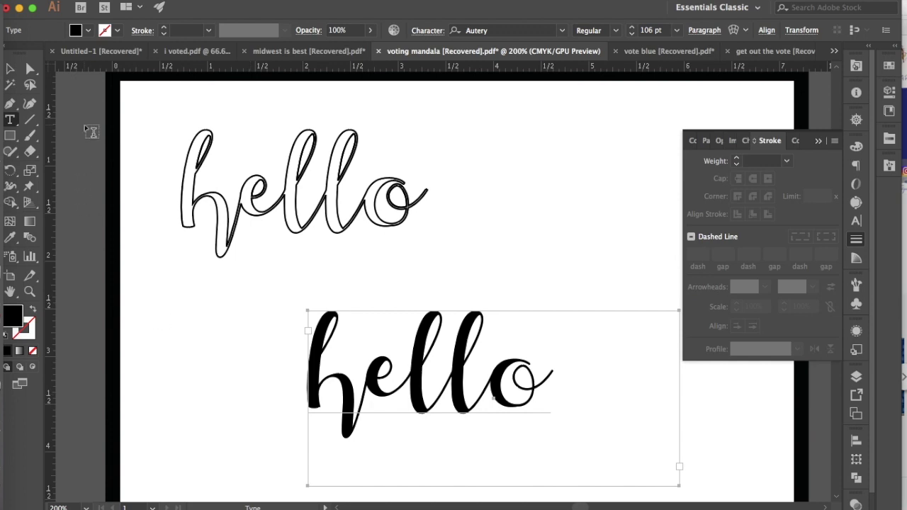
Marquee-select the lower black hello and Expand it with Object and Fill checked.
{"action": "left_click", "coordinate": [28, 69]}
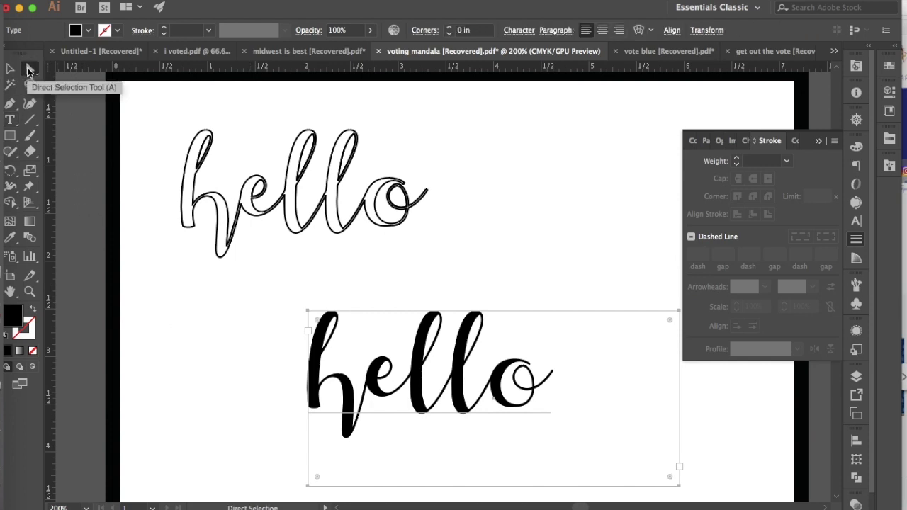
{"action": "left_click_drag", "start_coordinate": [285, 296], "coordinate": [600, 472]}
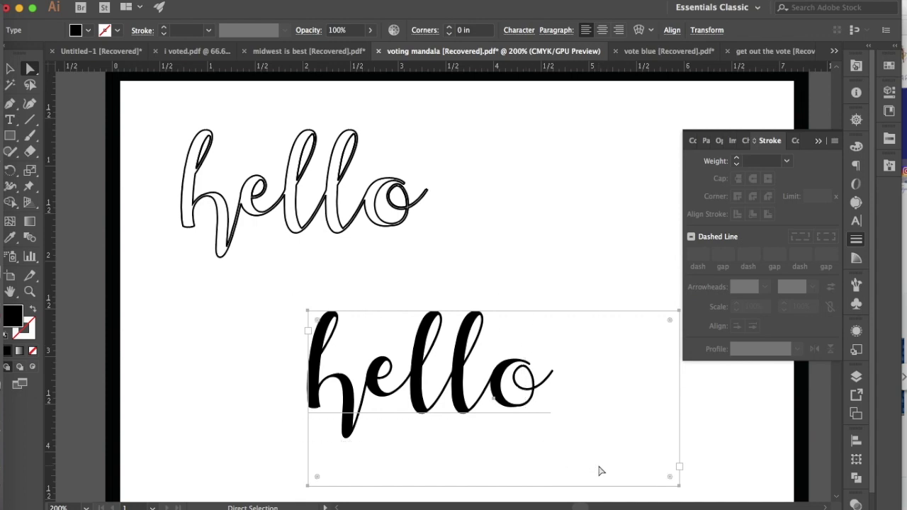
{"action": "left_click", "coordinate": [161, 2]}
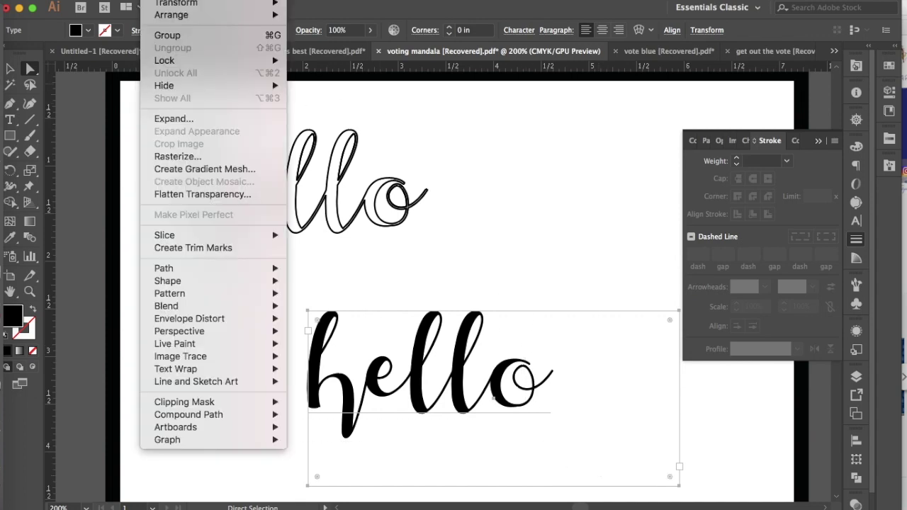
{"action": "left_click", "coordinate": [174, 119]}
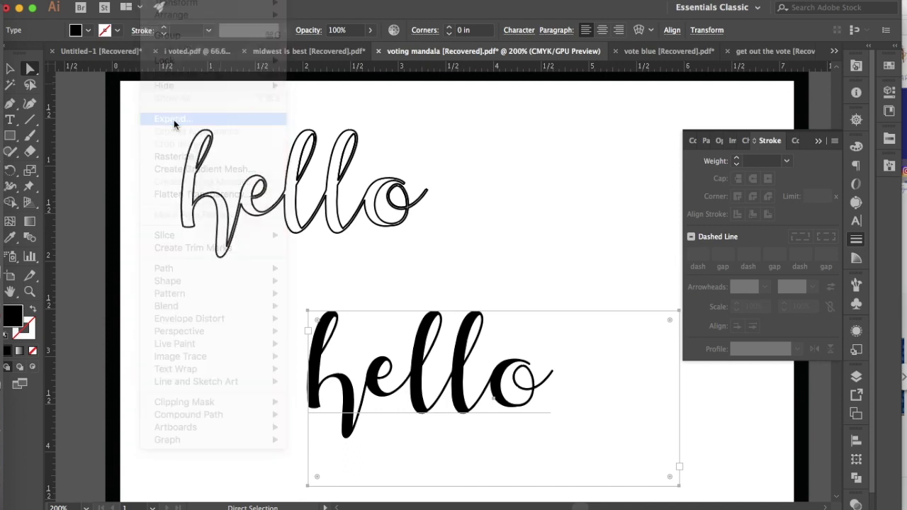
{"action": "left_click", "coordinate": [83, 107]}
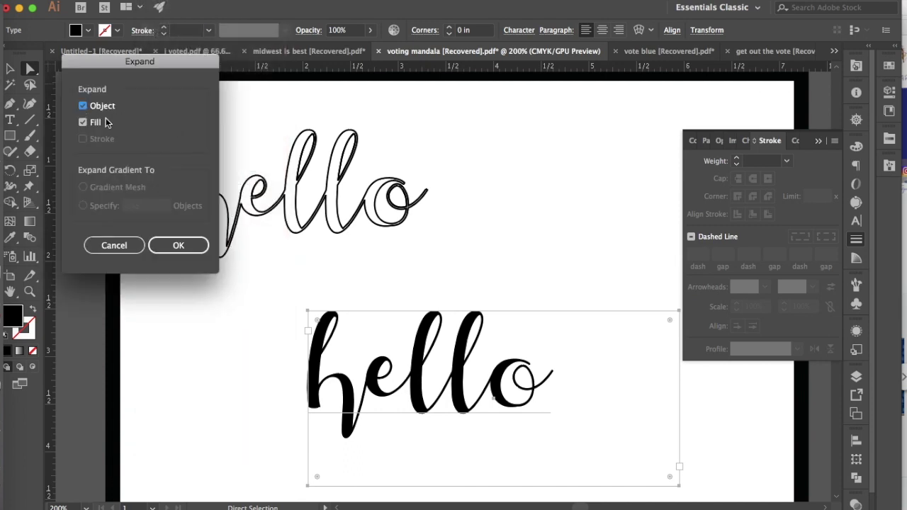
{"action": "left_click", "coordinate": [185, 247]}
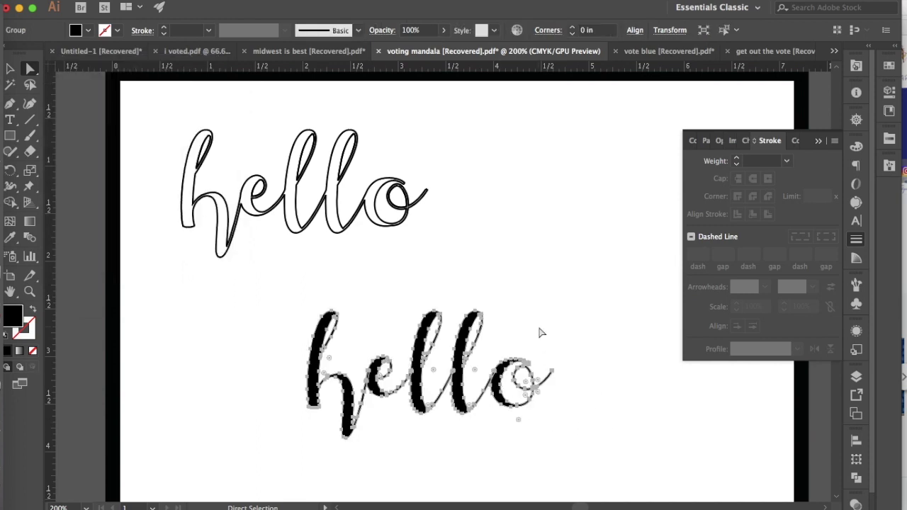
Zoom in to 600% on the lower hello and collapse the floating Stroke panel.
{"action": "key", "text": "super+equal"}
{"action": "key", "text": "super+equal"}
{"action": "key", "text": "super+equal"}
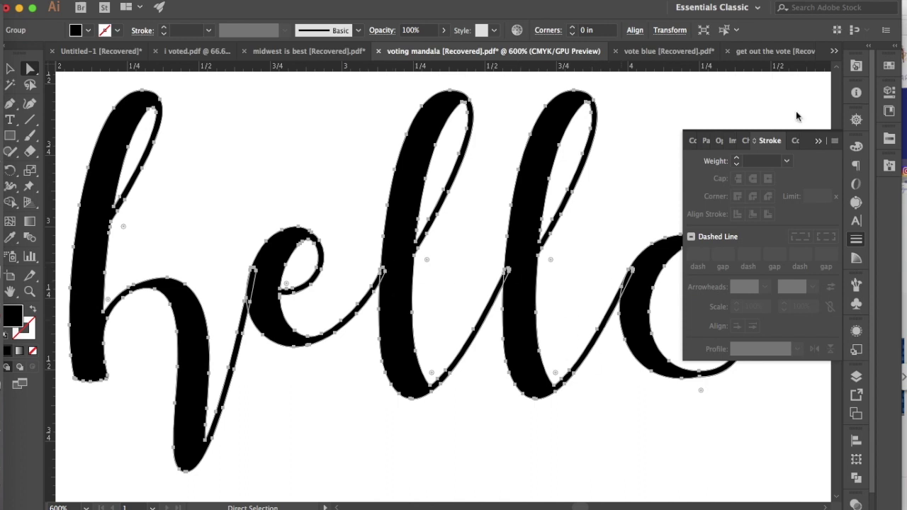
{"action": "left_click", "coordinate": [821, 141]}
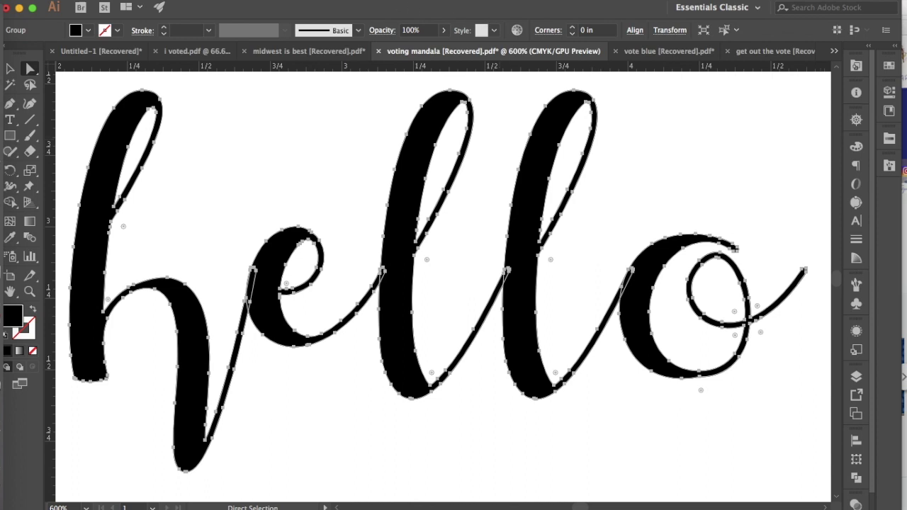
{"action": "left_click", "coordinate": [339, 1]}
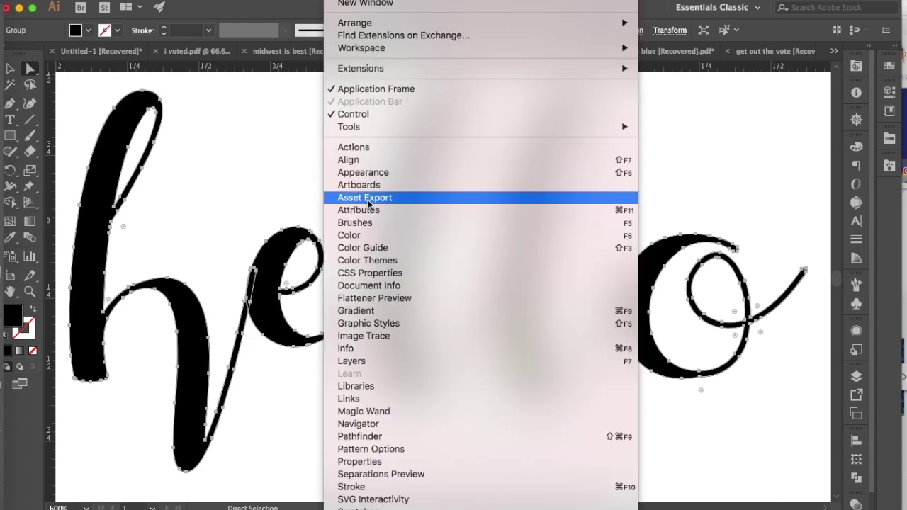
Apply Pathfinder Unite to the expanded letter shapes, then zoom out to 300%.
{"action": "left_click", "coordinate": [376, 436]}
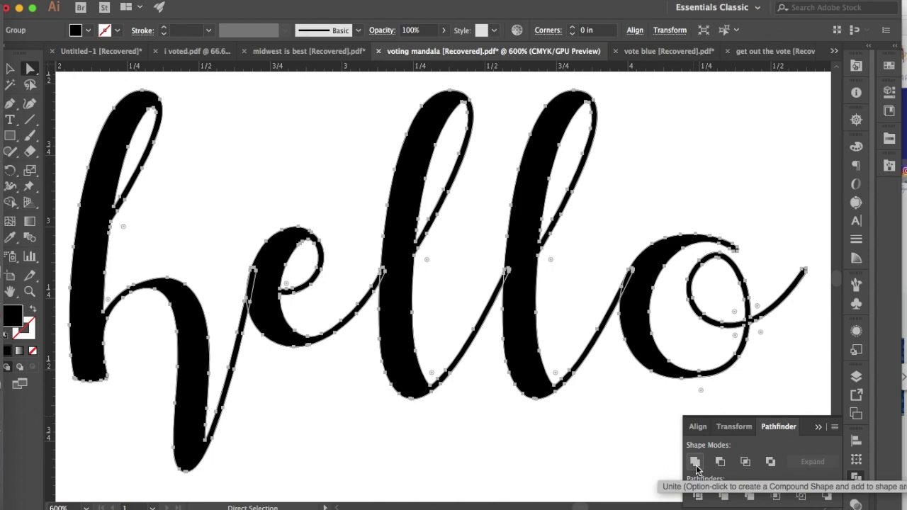
{"action": "left_click", "coordinate": [696, 463]}
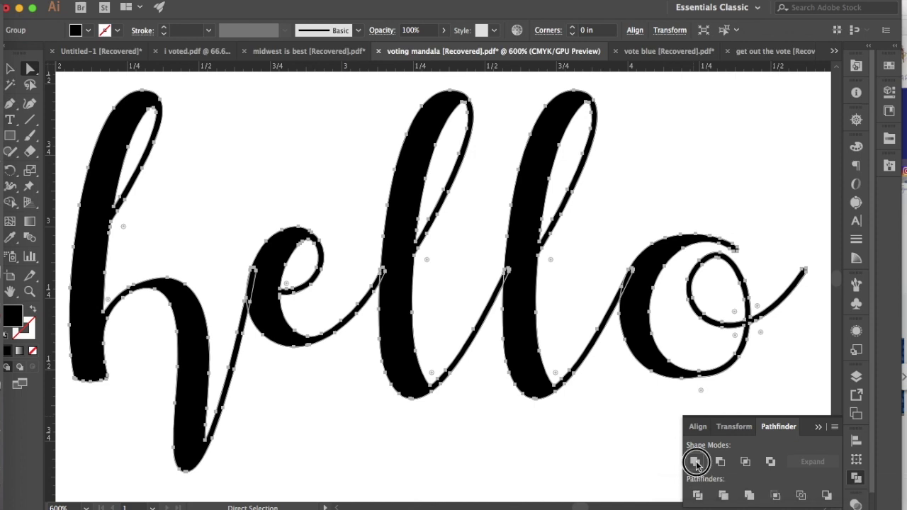
{"action": "key", "text": "super+minus"}
{"action": "key", "text": "super+minus"}
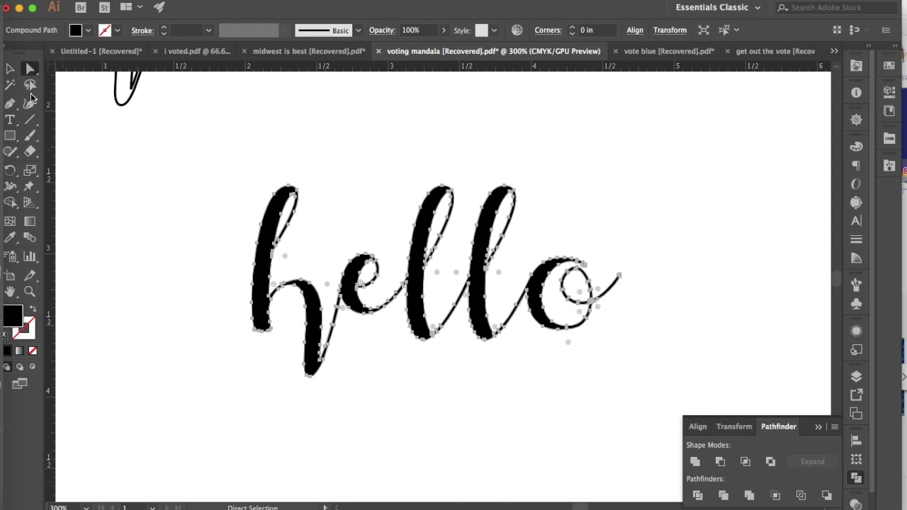
Give the merged hello no fill and a 1 pt black stroke, then reselect the path.
{"action": "left_click", "coordinate": [10, 71]}
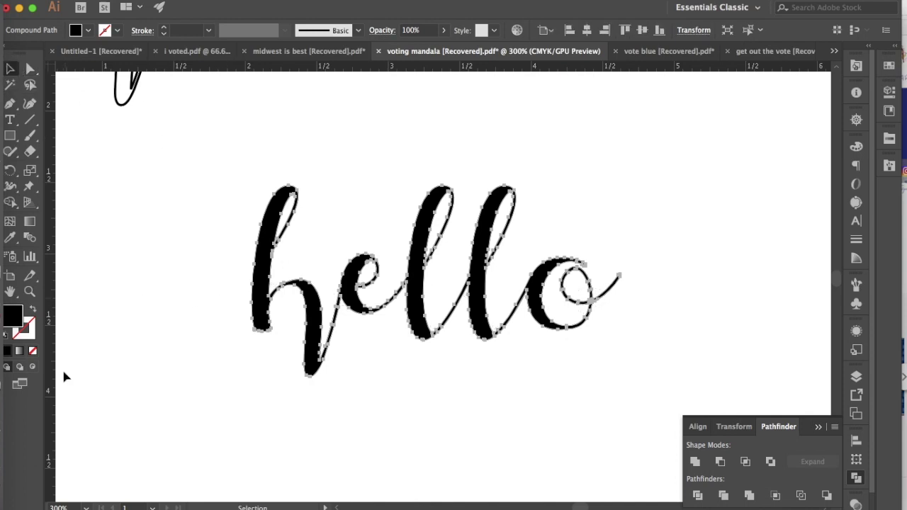
{"action": "left_click", "coordinate": [32, 310]}
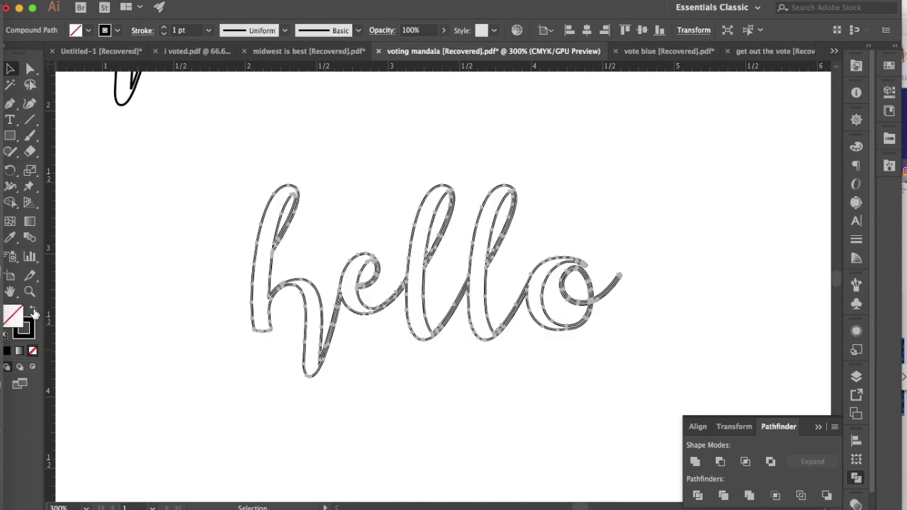
{"action": "left_click", "coordinate": [679, 321]}
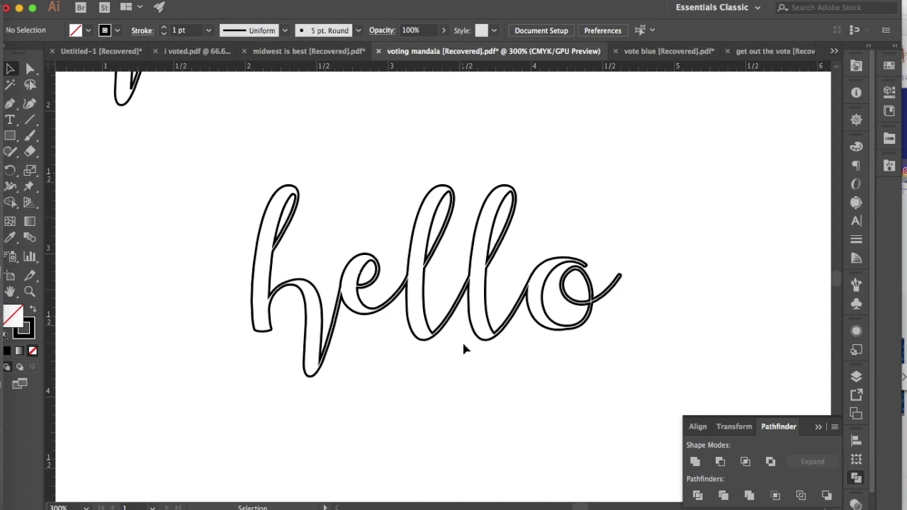
{"action": "left_click", "coordinate": [436, 339]}
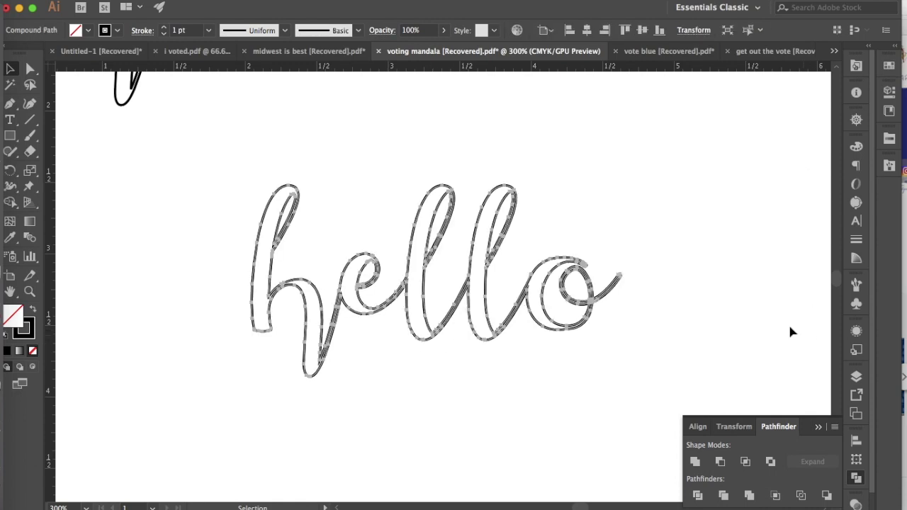
Set the hello stroke's Cap to Round Cap and Corner to Round Join.
{"action": "left_click", "coordinate": [857, 241]}
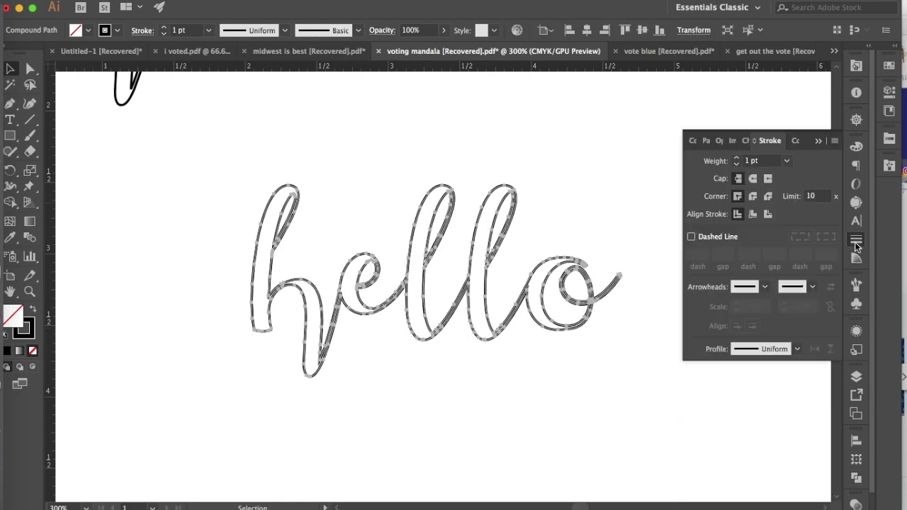
{"action": "left_click", "coordinate": [337, 0]}
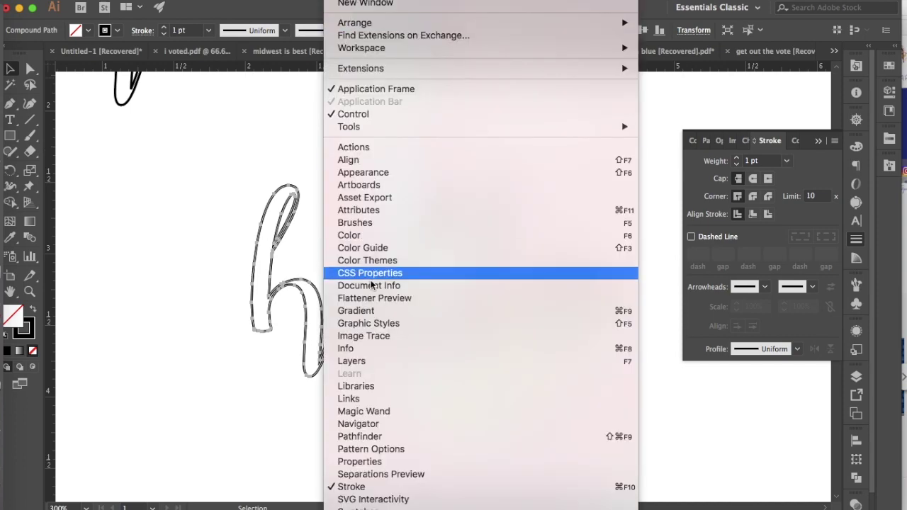
{"action": "left_click", "coordinate": [718, 418]}
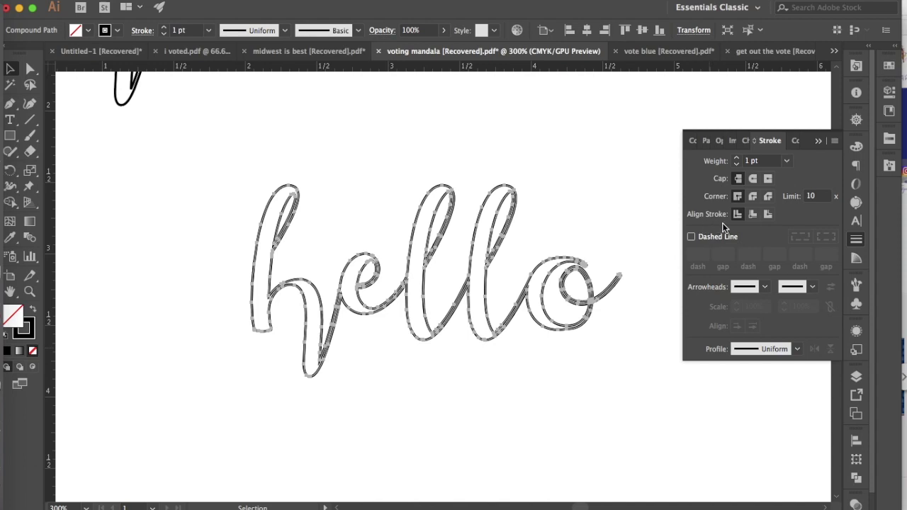
{"action": "left_click", "coordinate": [753, 179]}
{"action": "left_click", "coordinate": [753, 196]}
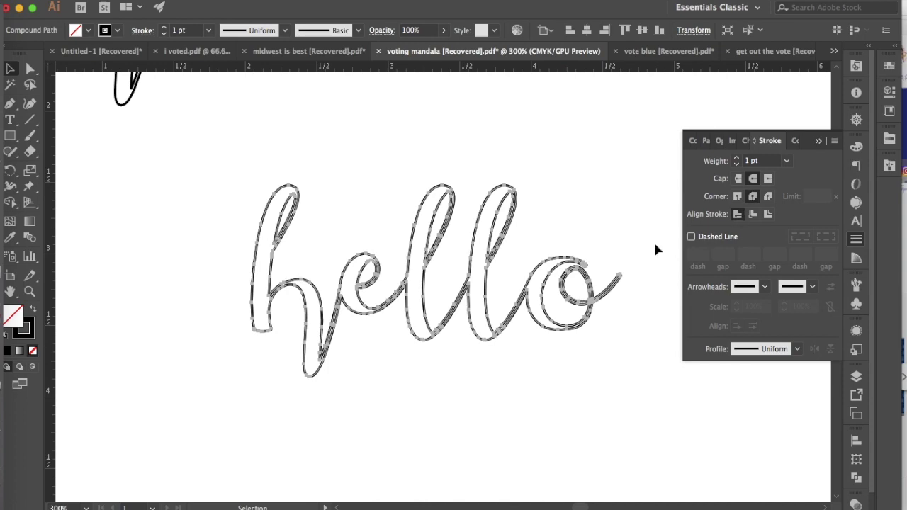
Try Align Stroke to Inside, then align the 1 pt stroke to Outside and deselect to preview.
{"action": "key", "text": "super+equal"}
{"action": "key", "text": "super+equal"}
{"action": "key", "text": "super+equal"}
{"action": "key", "text": "super+equal"}
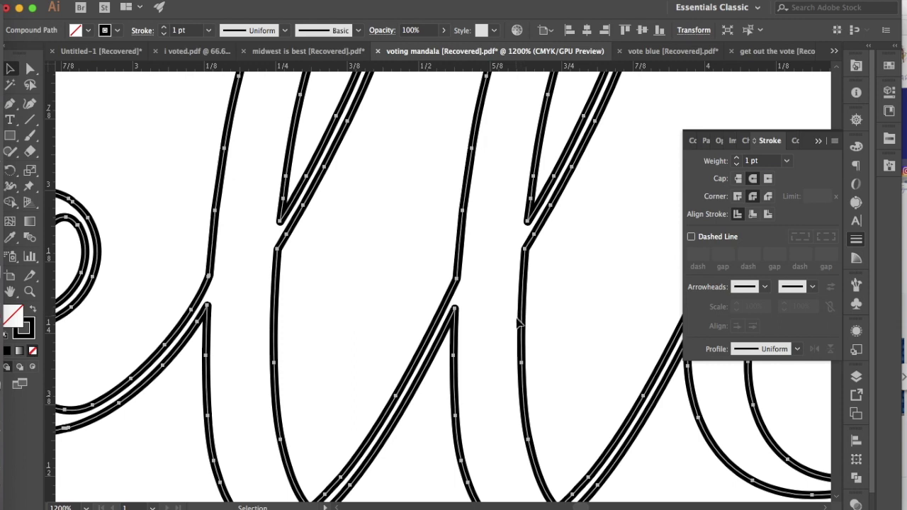
{"action": "left_click", "coordinate": [753, 215]}
{"action": "key", "text": "super+minus"}
{"action": "key", "text": "super+minus"}
{"action": "key", "text": "super+minus"}
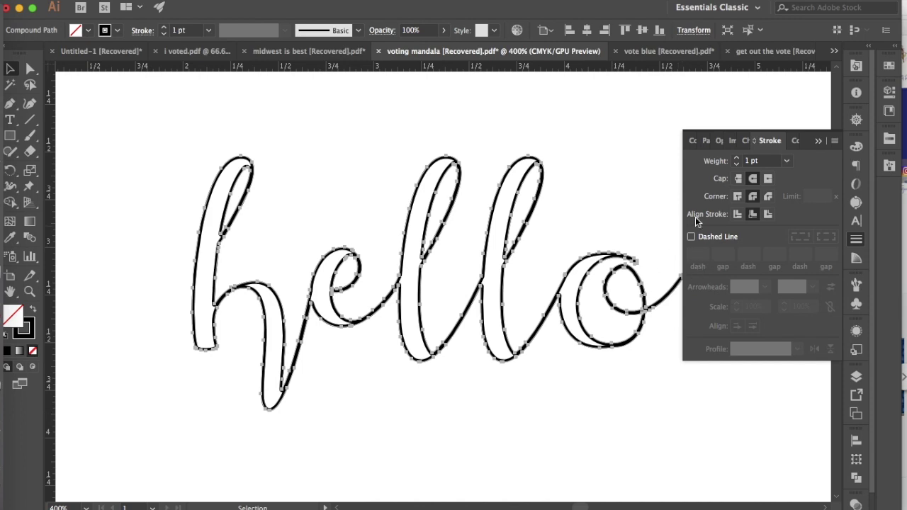
{"action": "left_click", "coordinate": [768, 215]}
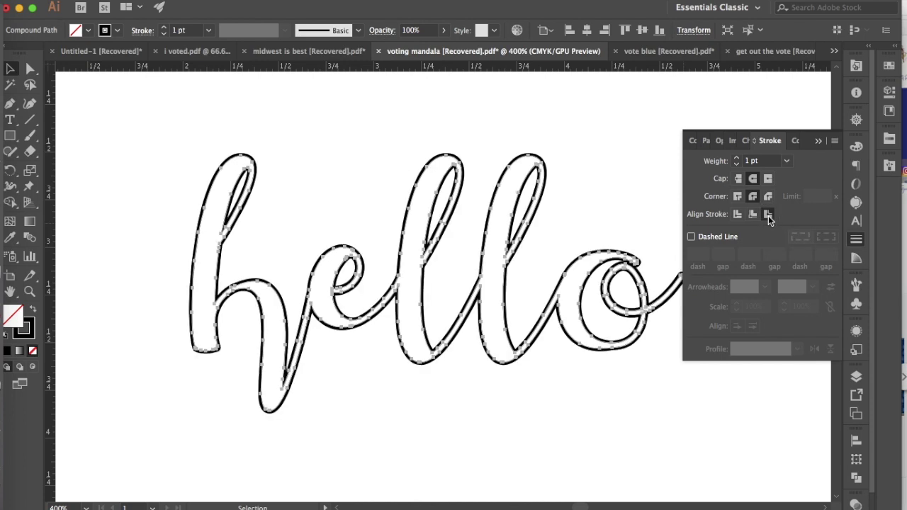
{"action": "left_click", "coordinate": [617, 444]}
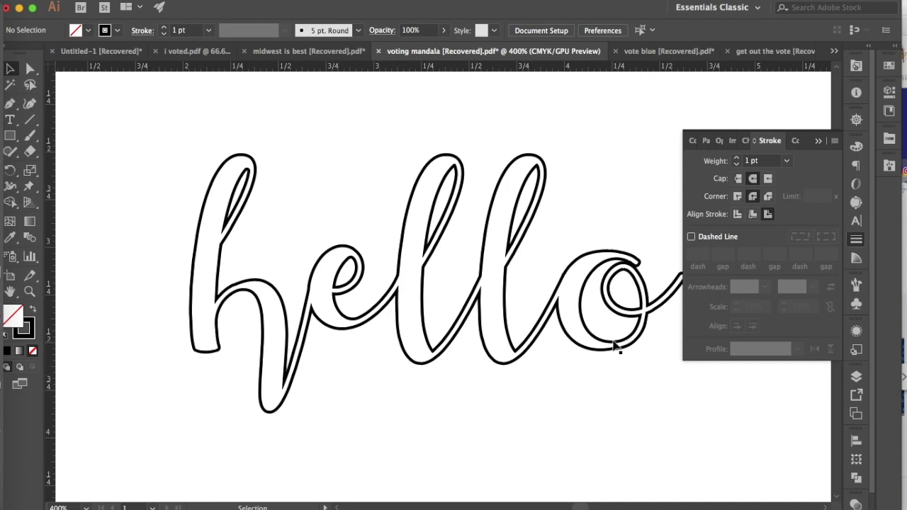
{"action": "key", "text": "super+equal"}
{"action": "key", "text": "super+equal"}
{"action": "key", "text": "super+equal"}
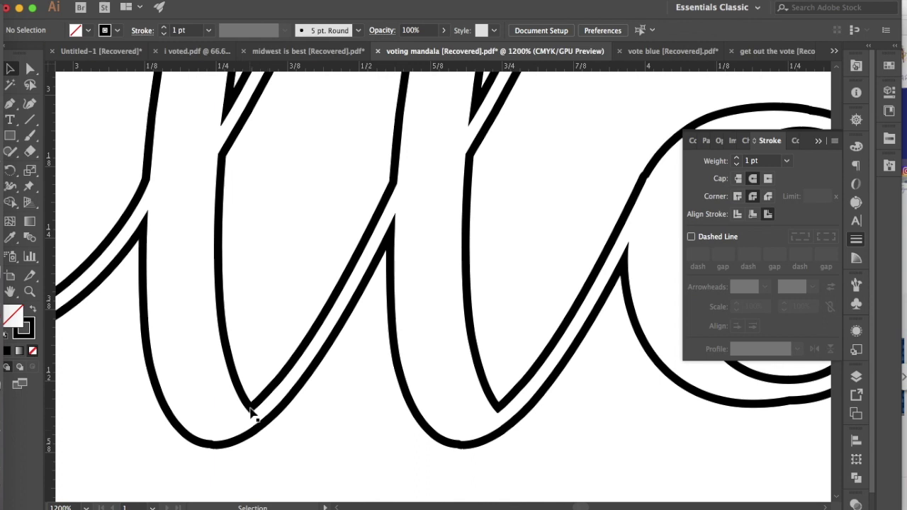
With Direct Selection, select the anchors along the bottom curve of the 'o'.
{"action": "left_click", "coordinate": [251, 412]}
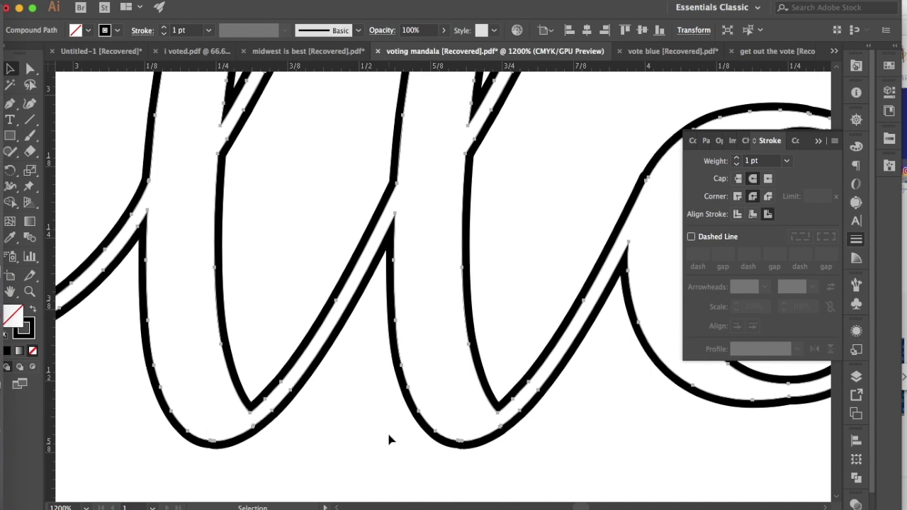
{"action": "scroll", "coordinate": [387, 430], "scroll_direction": "right", "scroll_amount": 5}
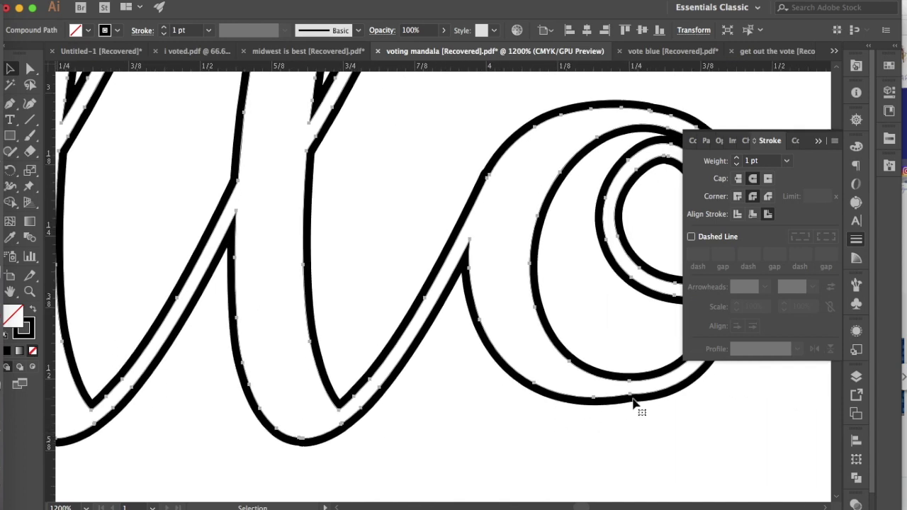
{"action": "key", "text": "a"}
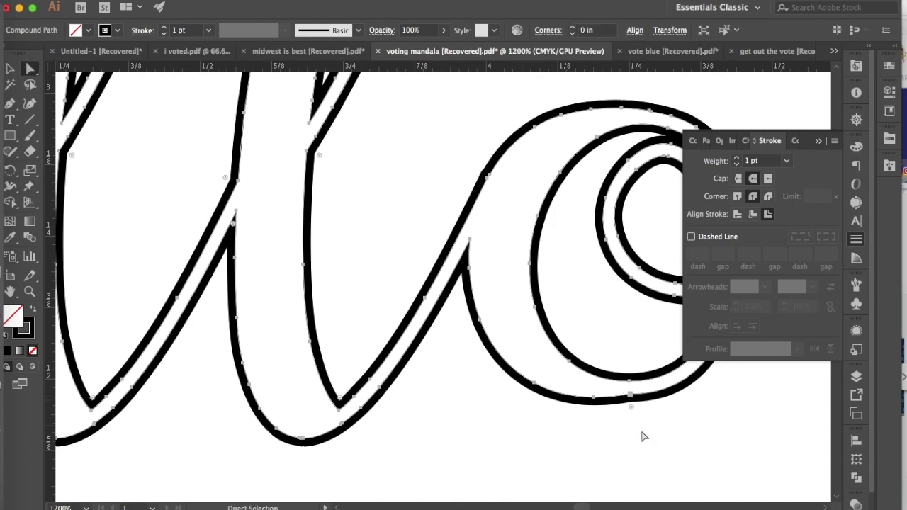
{"action": "left_click", "coordinate": [642, 433]}
{"action": "left_click", "coordinate": [632, 402]}
{"action": "left_click", "coordinate": [630, 397]}
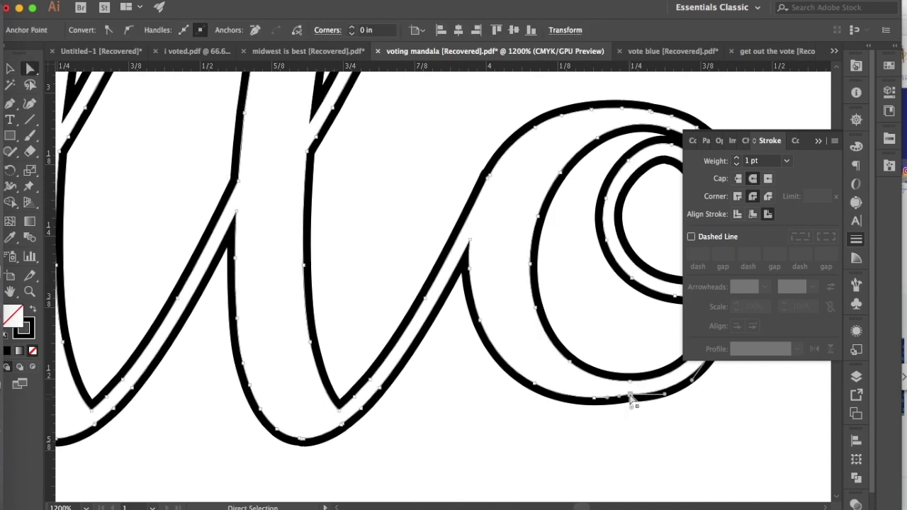
{"action": "left_click", "coordinate": [631, 402]}
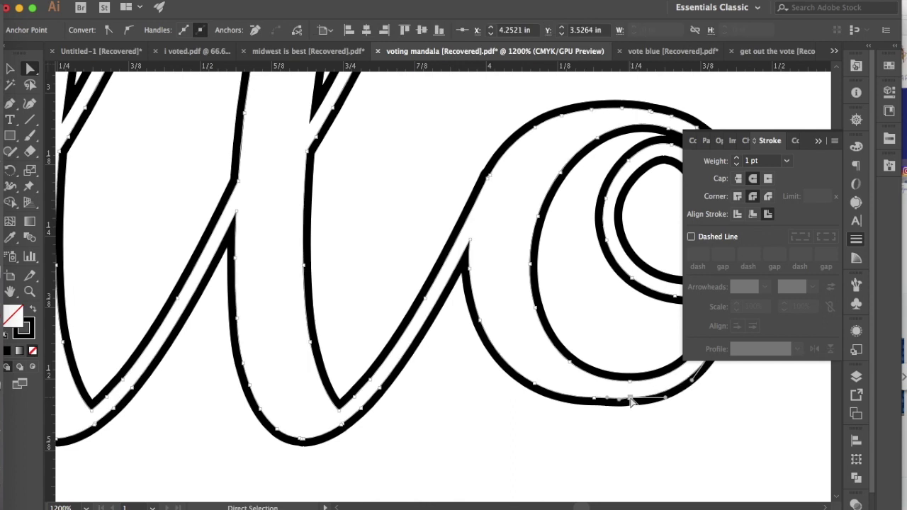
Delete the extra anchor under the 'o' and drag the remaining anchor right to smooth the curve.
{"action": "key", "text": "p"}
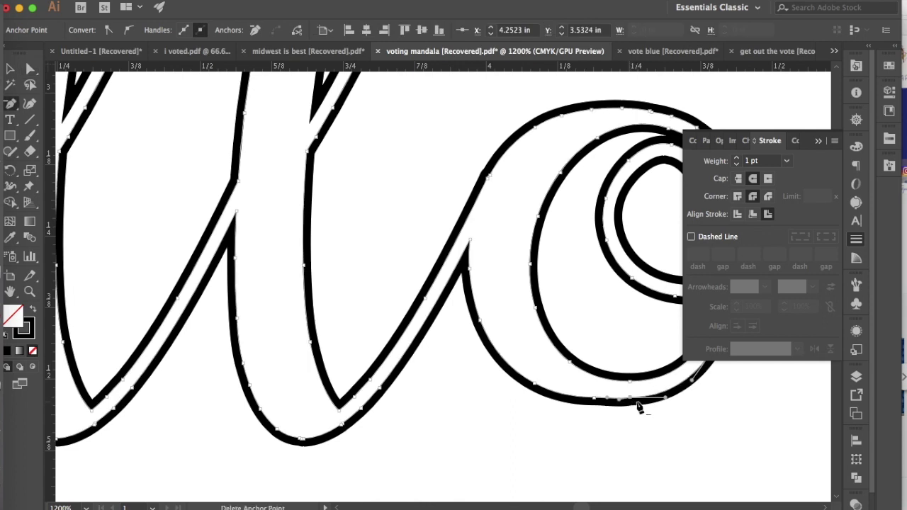
{"action": "left_click", "coordinate": [631, 399]}
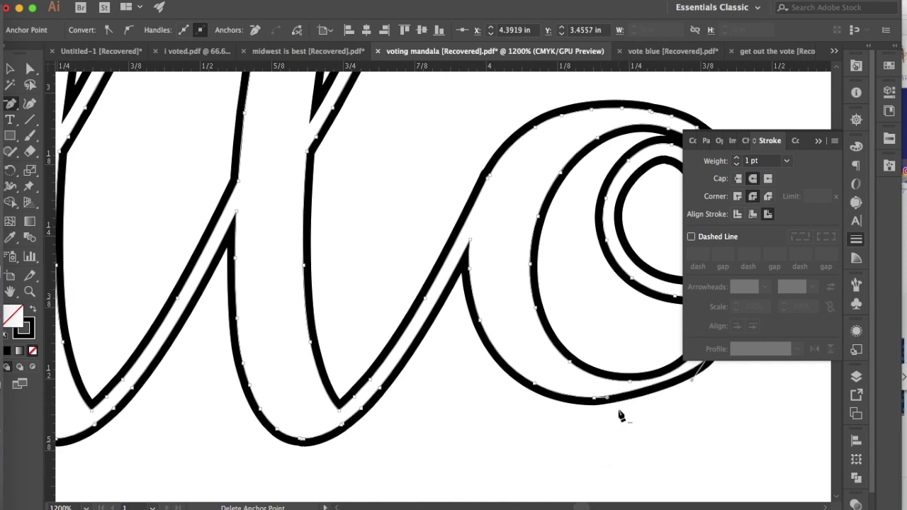
{"action": "key", "text": "a"}
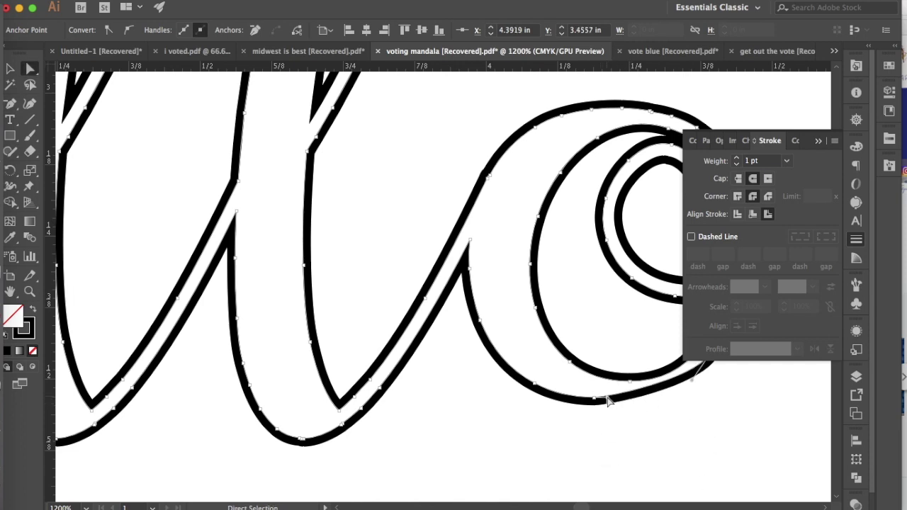
{"action": "left_click", "coordinate": [609, 398]}
{"action": "left_click_drag", "start_coordinate": [609, 398], "coordinate": [648, 407]}
{"action": "left_click", "coordinate": [757, 438]}
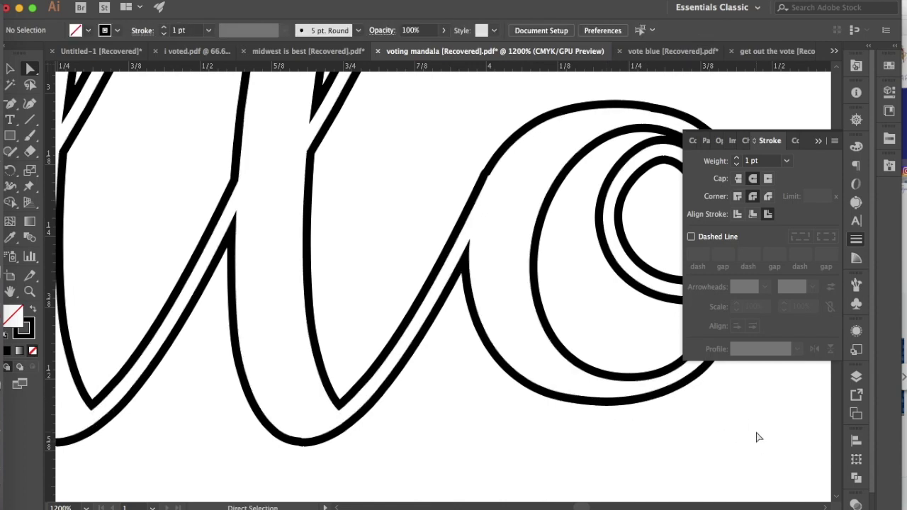
{"action": "key", "text": "super+minus"}
{"action": "key", "text": "super+minus"}
{"action": "key", "text": "super+minus"}
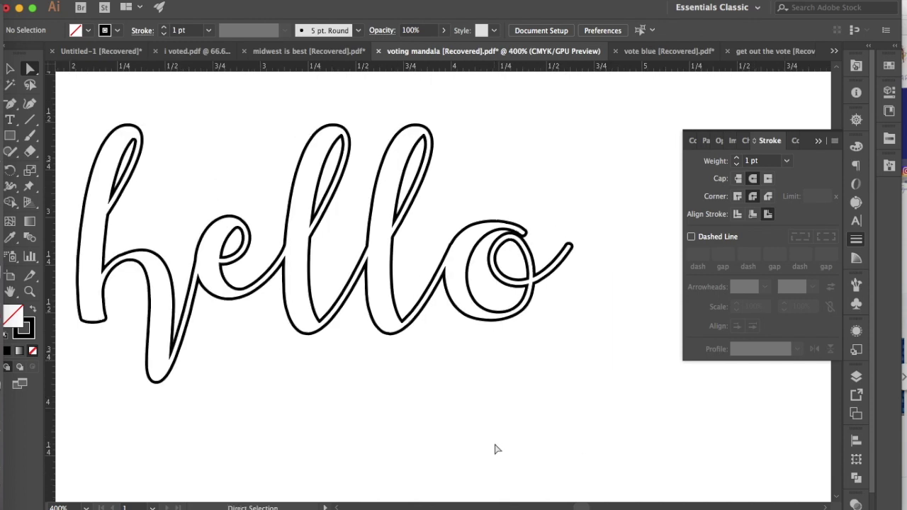
{"action": "scroll", "coordinate": [497, 449], "scroll_direction": "left", "scroll_amount": 5}
{"action": "scroll", "coordinate": [496, 449], "scroll_direction": "up", "scroll_amount": 2}
{"action": "key", "text": "super+minus"}
{"action": "key", "text": "super+minus"}
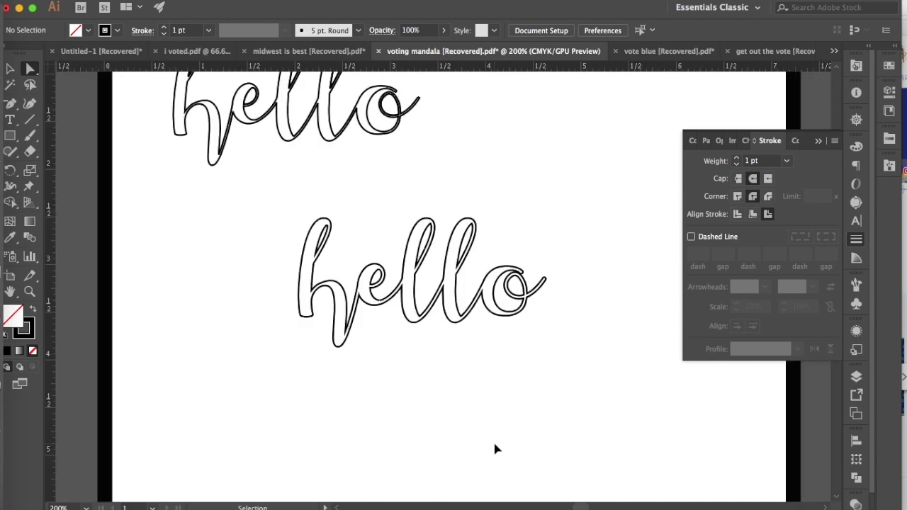